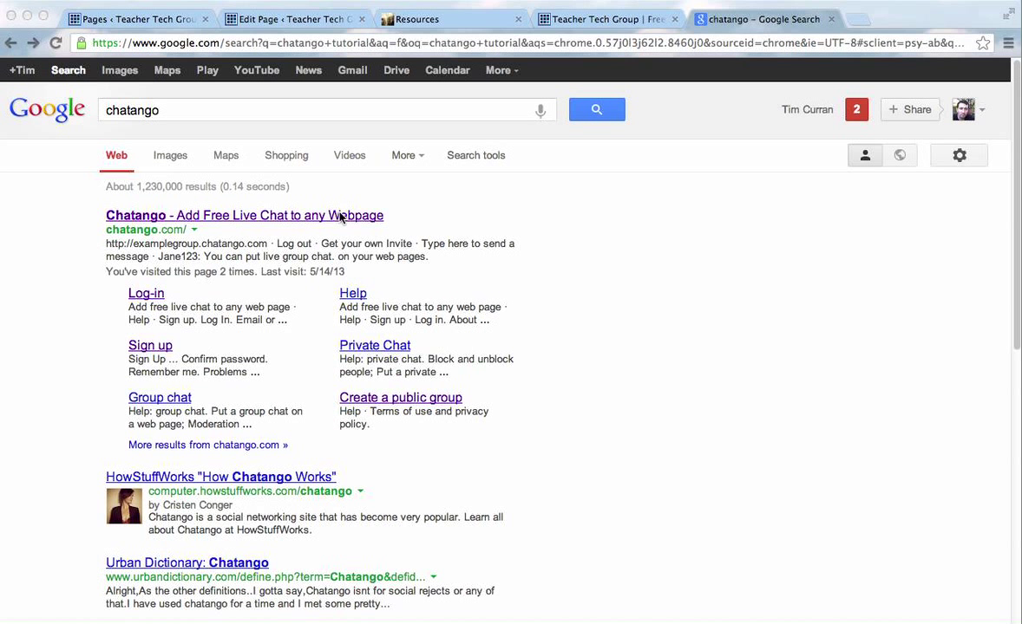
# Open the Chatango site and submit the account's screen name and password.
pyautogui.click(340, 216)
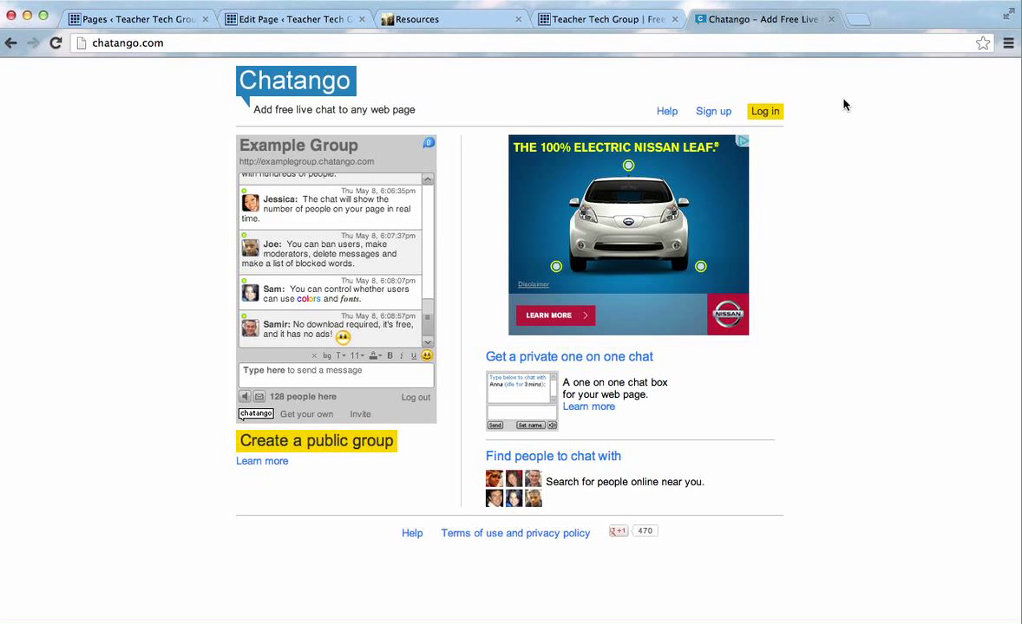
pyautogui.click(766, 113)
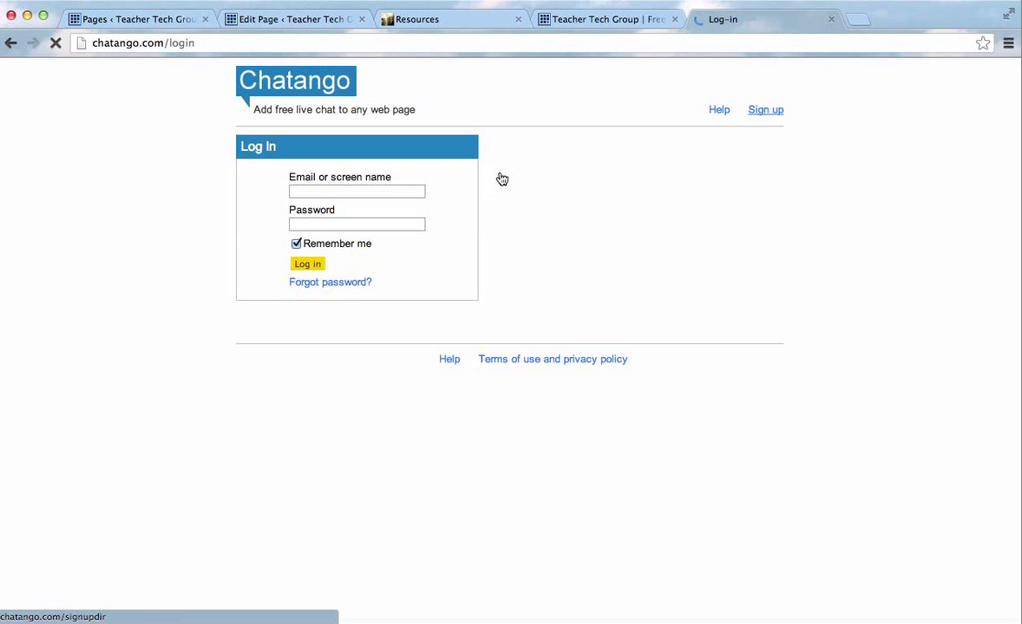
pyautogui.click(363, 191)
pyautogui.write('hdtc123')
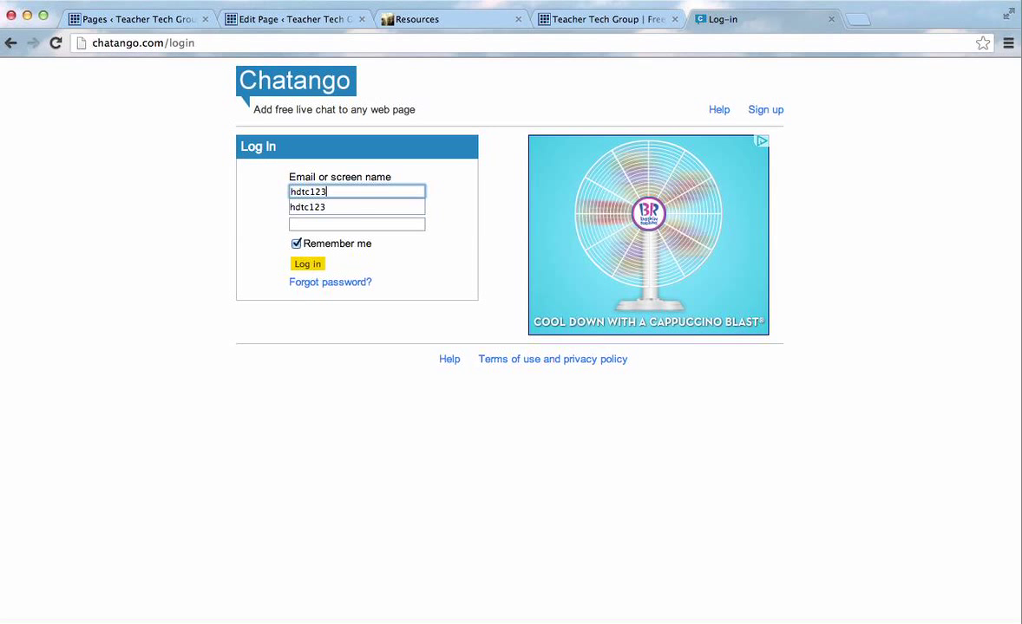
pyautogui.click(354, 223)
pyautogui.write('***')
pyautogui.click(309, 267)
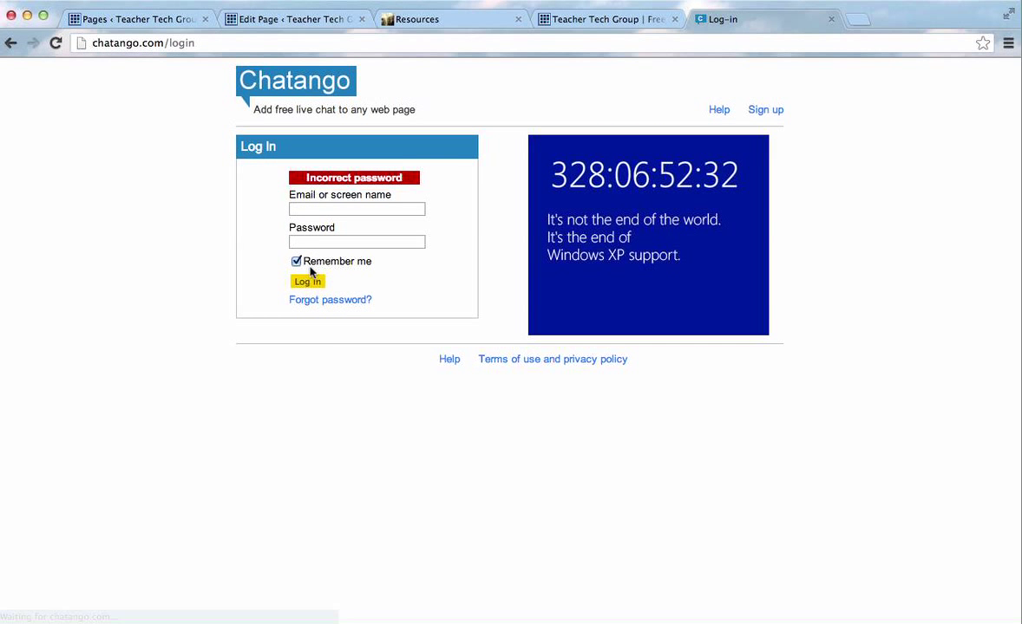
# After the incorrect-password error, re-enter the screen name and password and sign in.
pyautogui.click(343, 211)
pyautogui.write('hd')
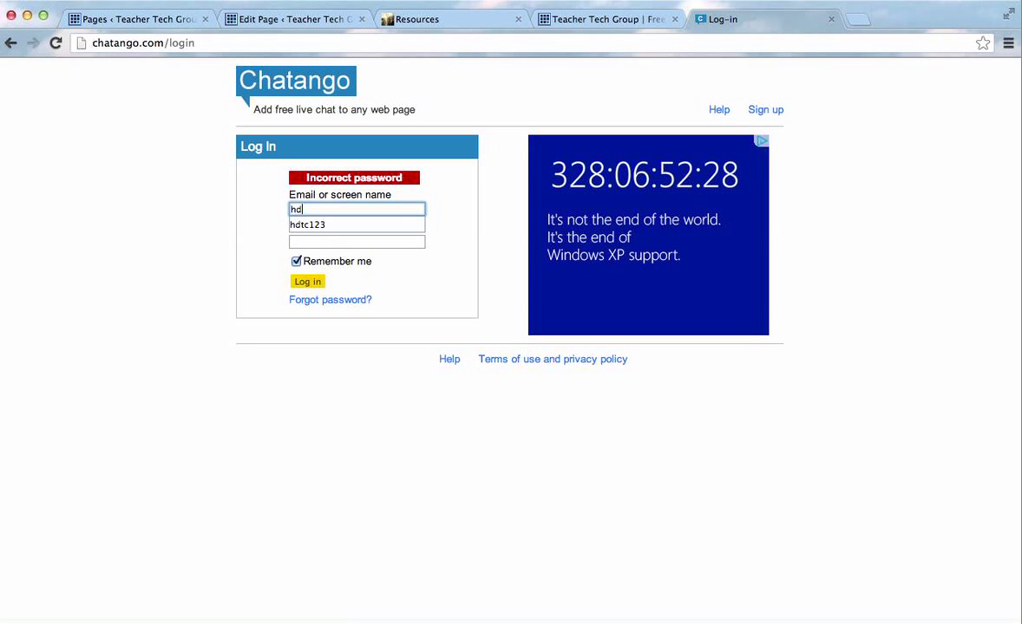
pyautogui.click(312, 224)
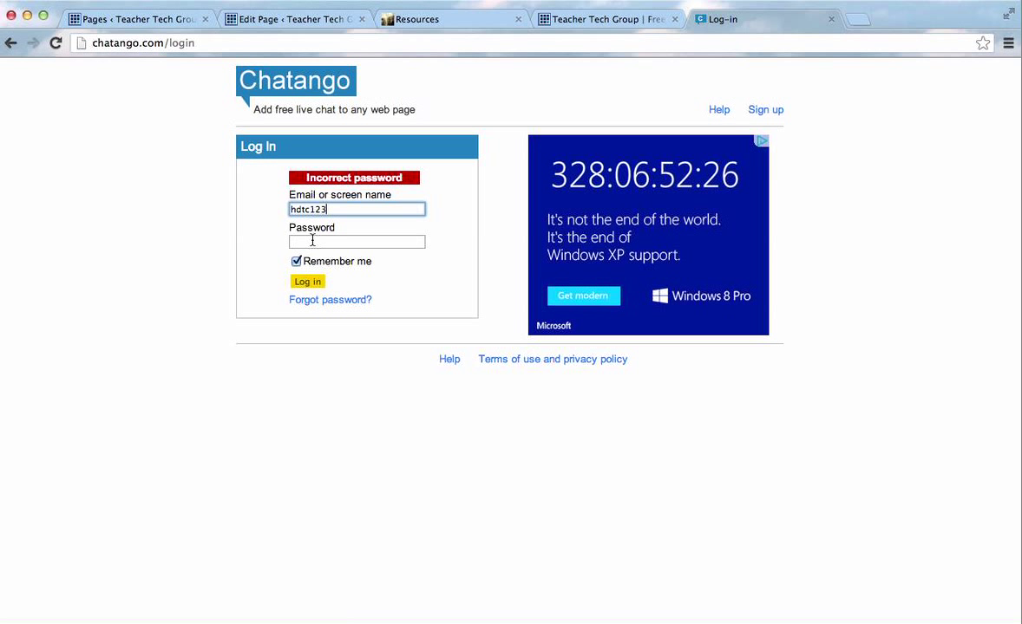
pyautogui.click(312, 241)
pyautogui.write('•••••••')
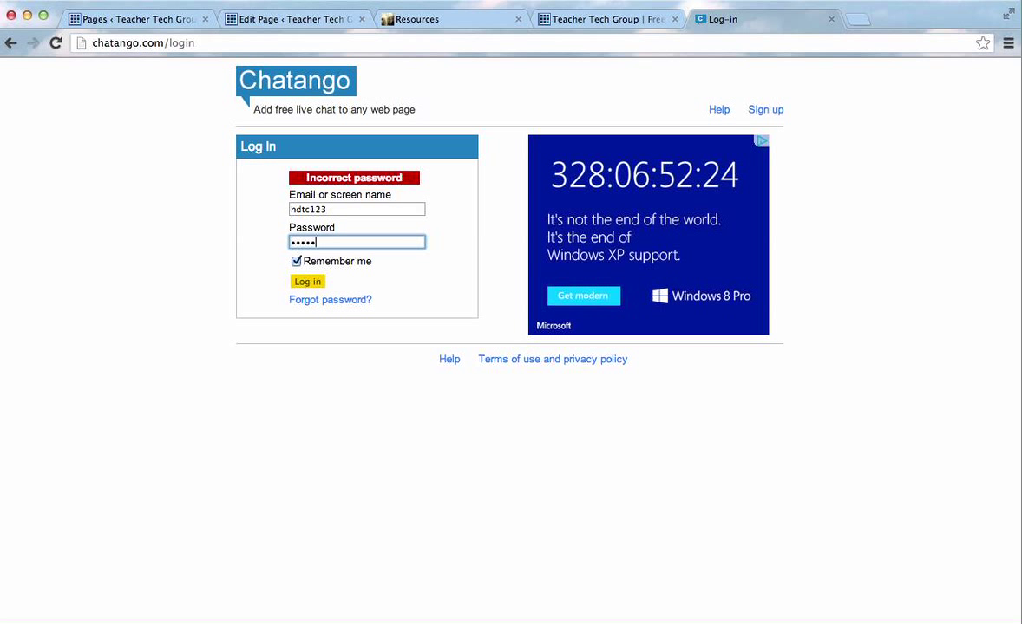
pyautogui.click(309, 282)
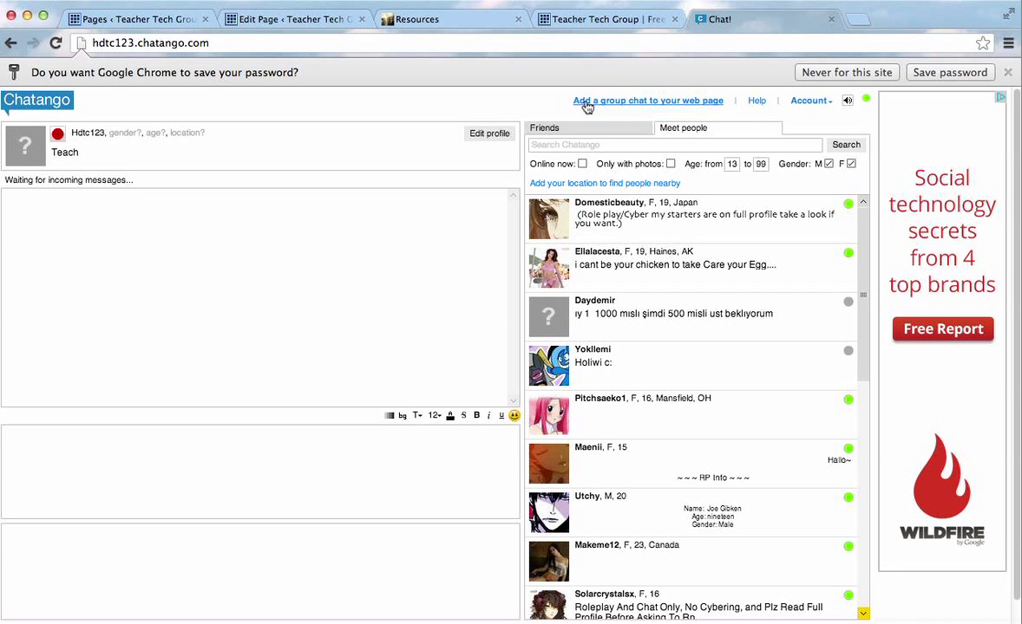
# Start a new group chat for a web page from the Chatango home page.
pyautogui.click(653, 101)
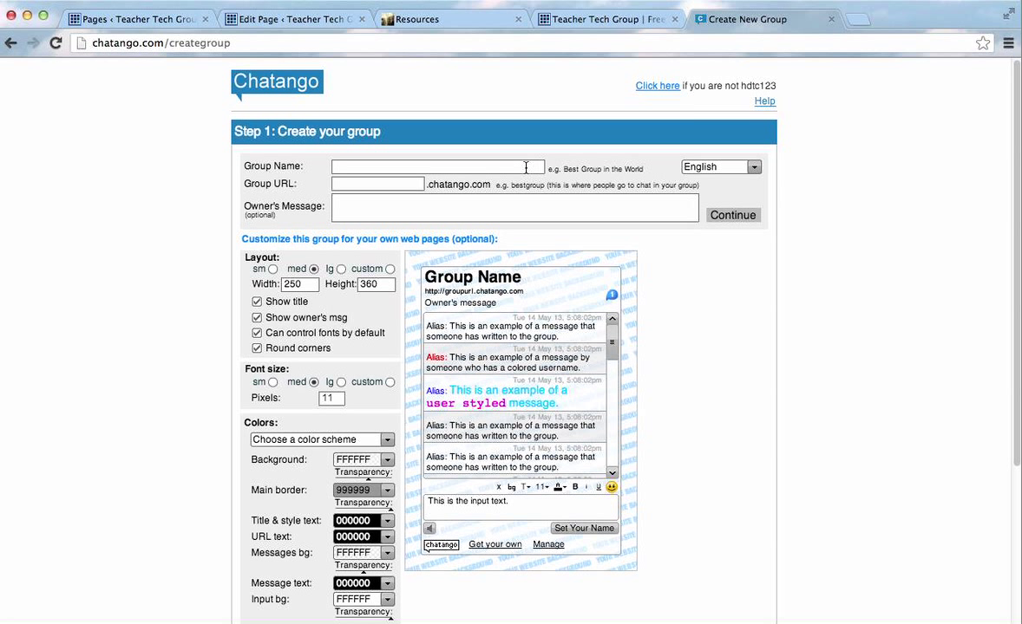
# Name the group 'TTG Chat 123' (URL TTGChat123) and write the owner's message 'Example Chat'.
pyautogui.click(526, 168)
pyautogui.write('TTG')
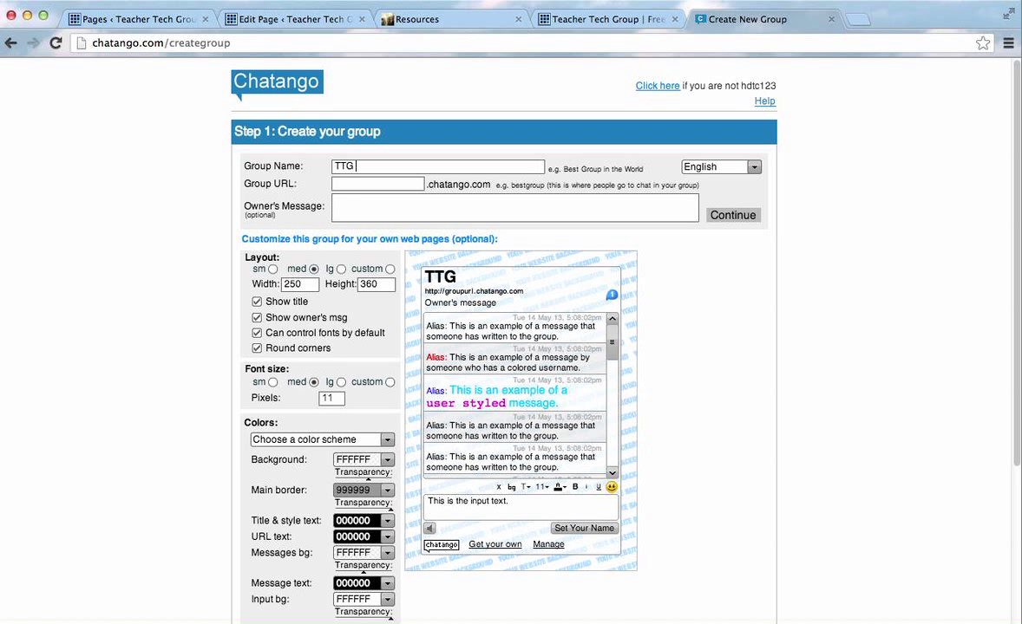
pyautogui.write('Chat 123')
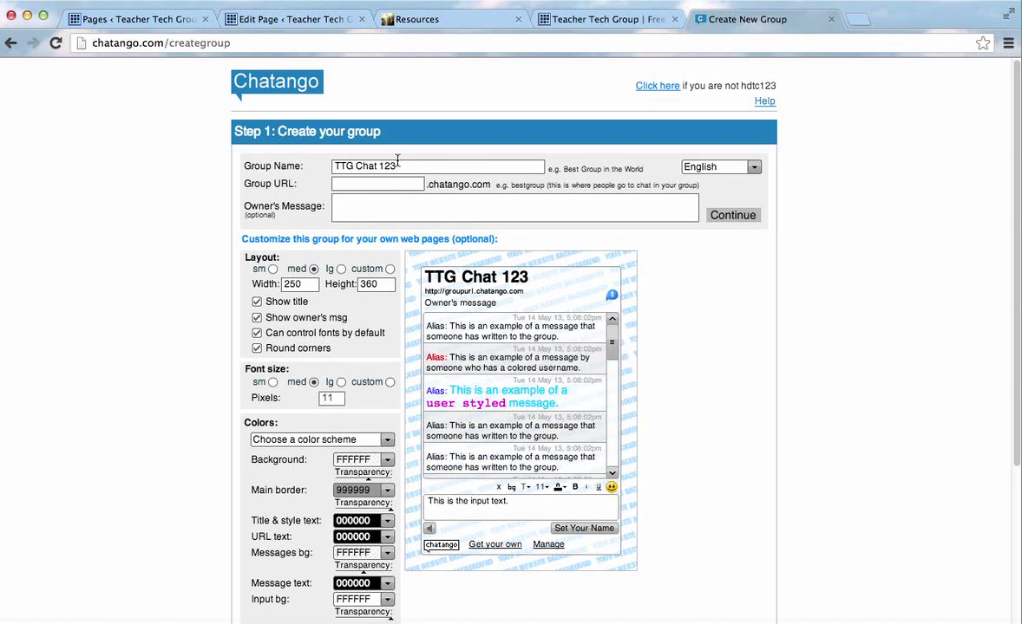
pyautogui.moveTo(398, 165); pyautogui.dragTo(321, 174)
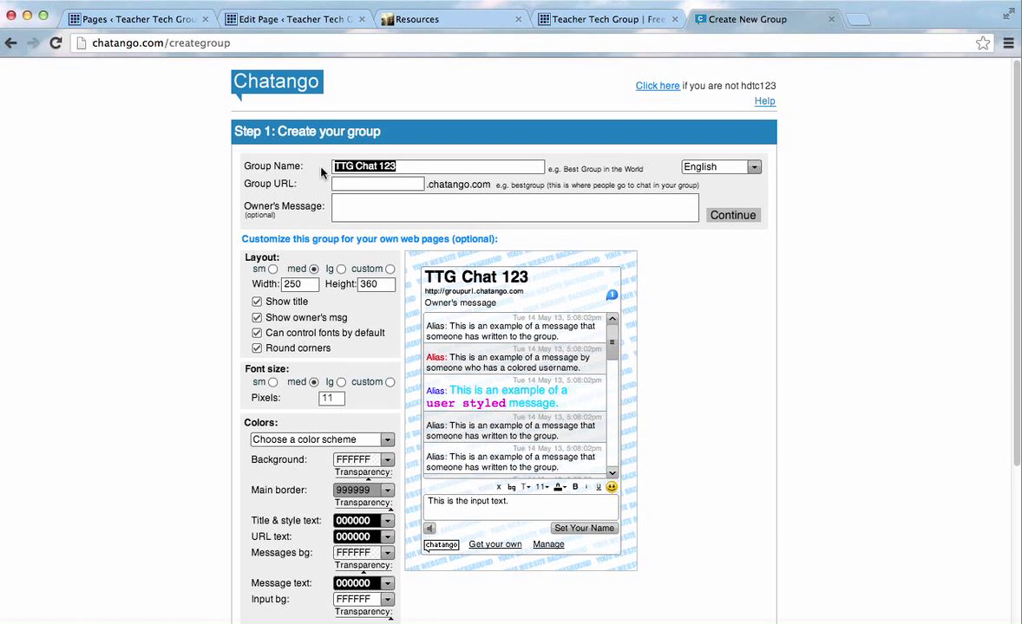
pyautogui.click(318, 174)
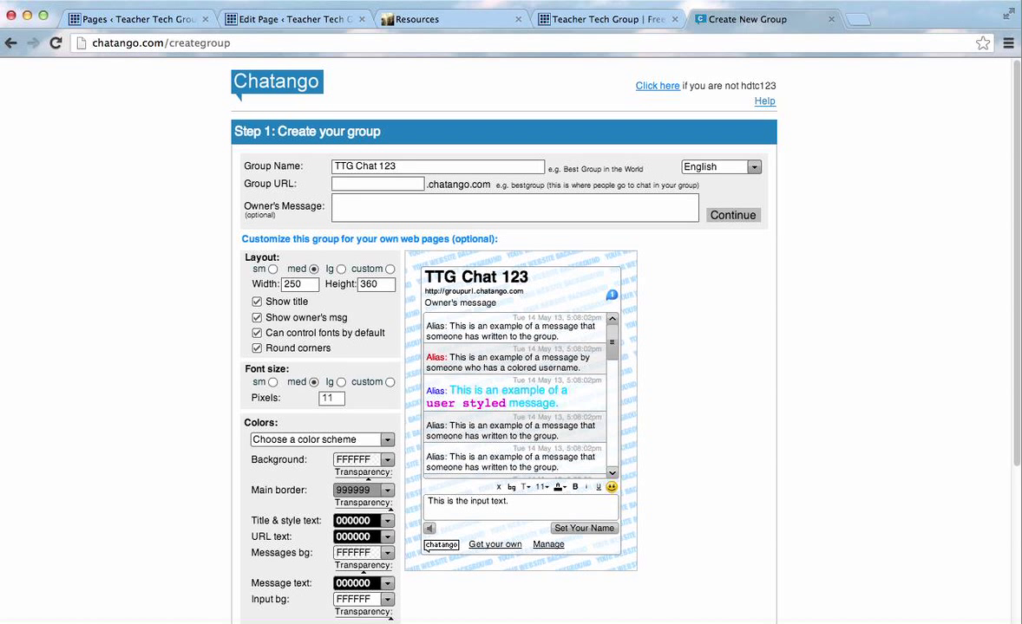
pyautogui.click(596, 205)
pyautogui.write('Exampl')
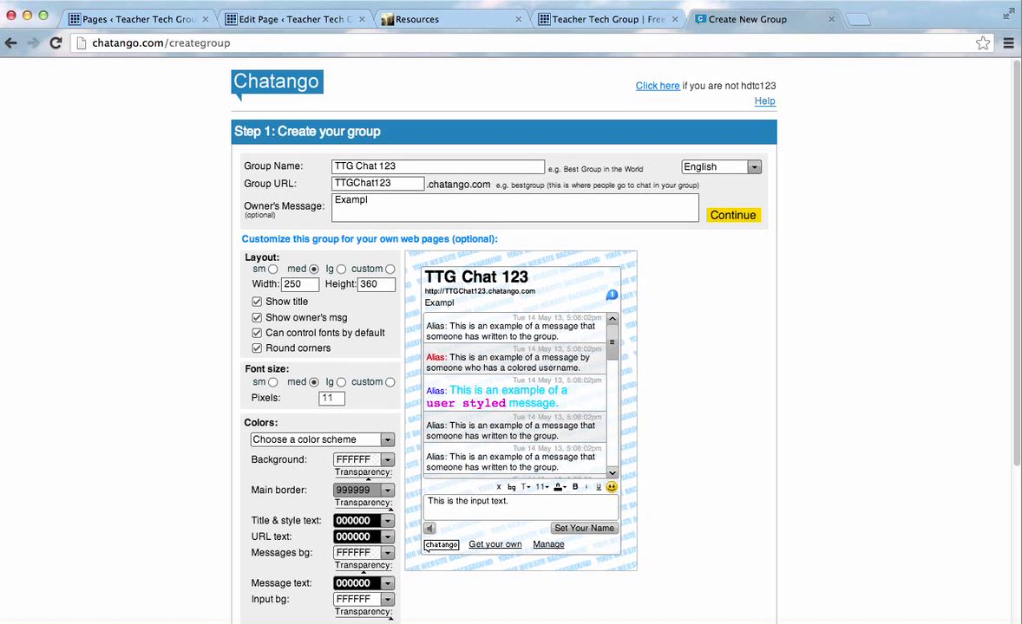
pyautogui.write('e Chat')
# Hide the owner's message in the chat box.
pyautogui.scroll(-1, 659, 264)
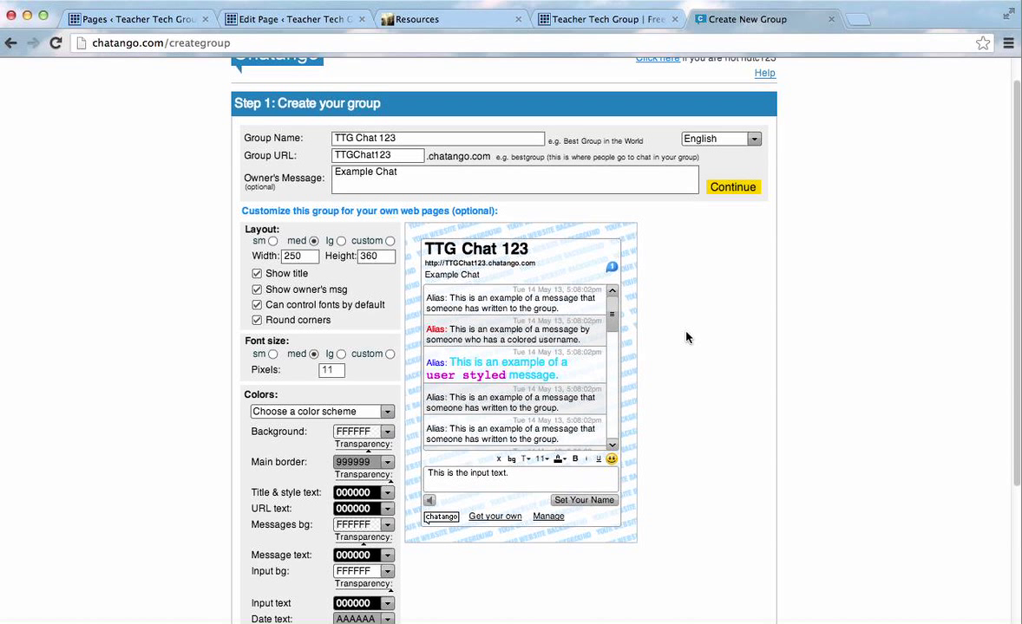
pyautogui.scroll(-1, 686, 337)
pyautogui.scroll(-2, 686, 337)
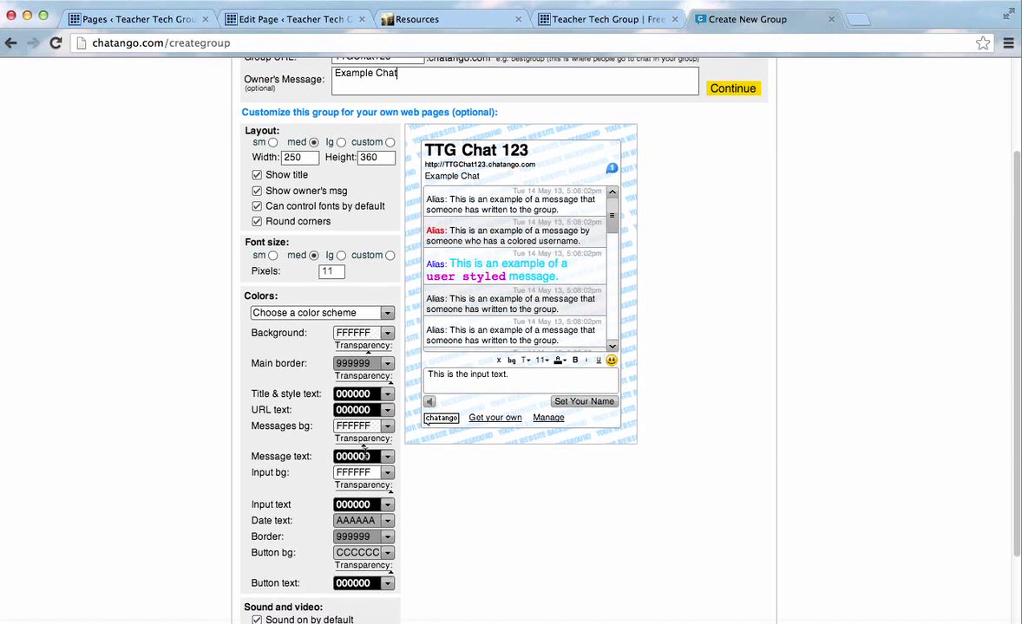
pyautogui.scroll(-1, 366, 458)
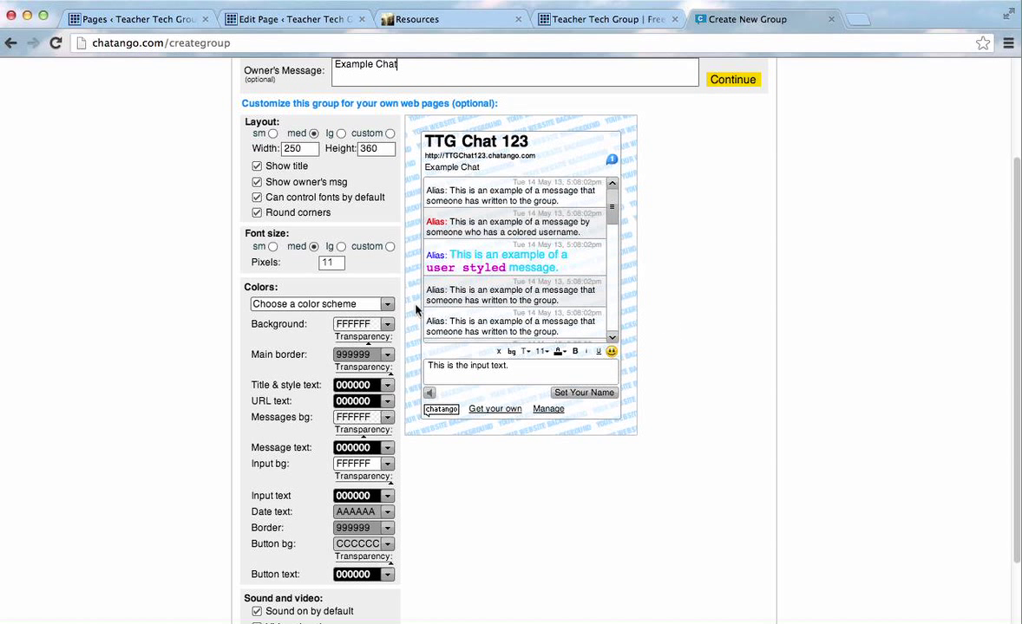
pyautogui.scroll(-1, 347, 286)
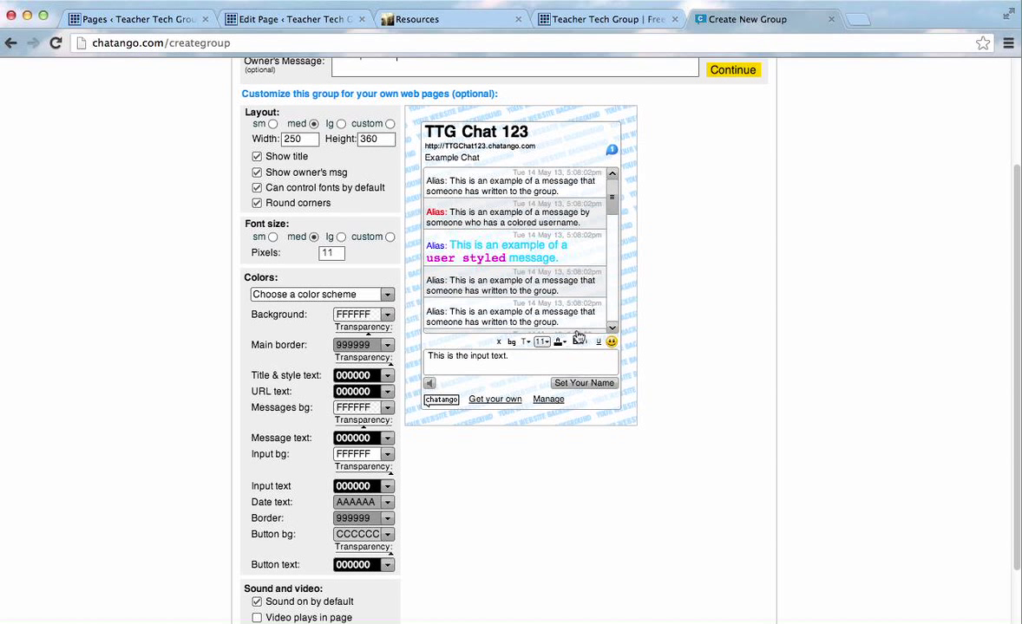
pyautogui.click(257, 171)
# Try the small and large layouts, settle on medium 250x360, and continue.
pyautogui.click(273, 124)
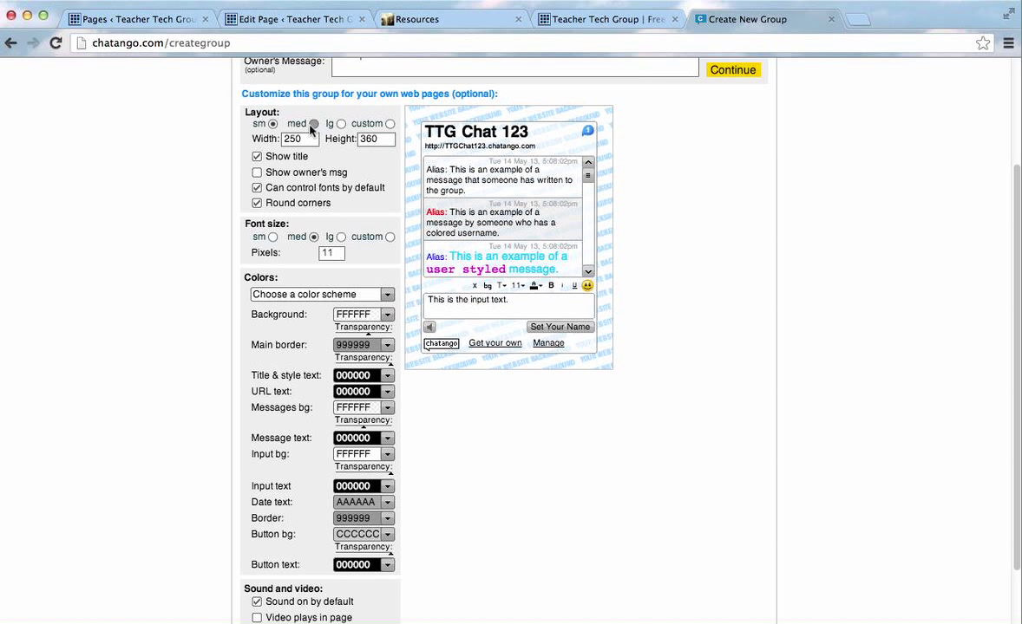
pyautogui.click(313, 124)
pyautogui.click(340, 124)
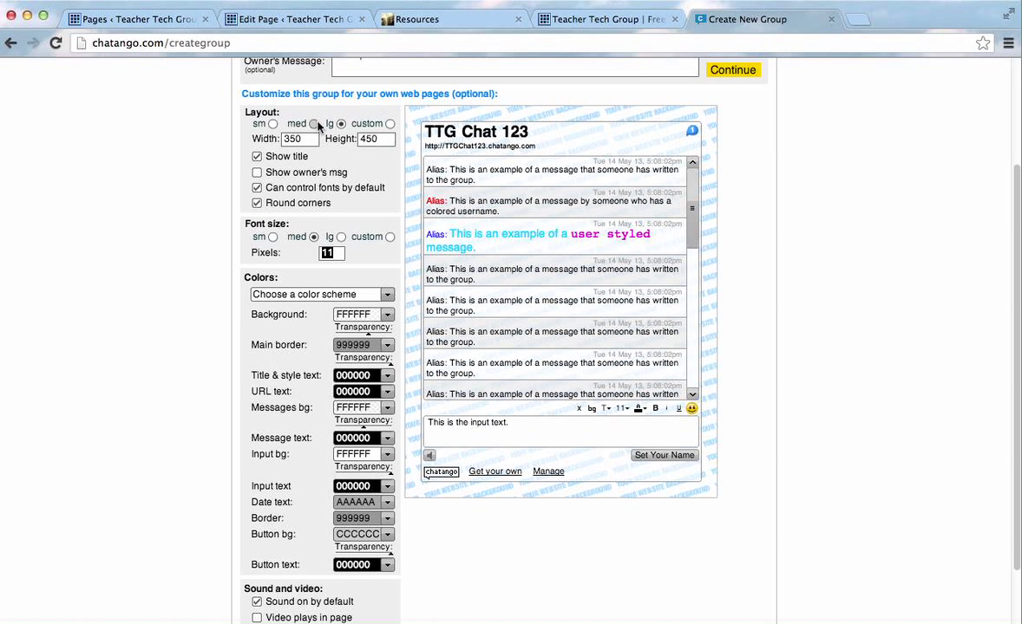
pyautogui.click(313, 124)
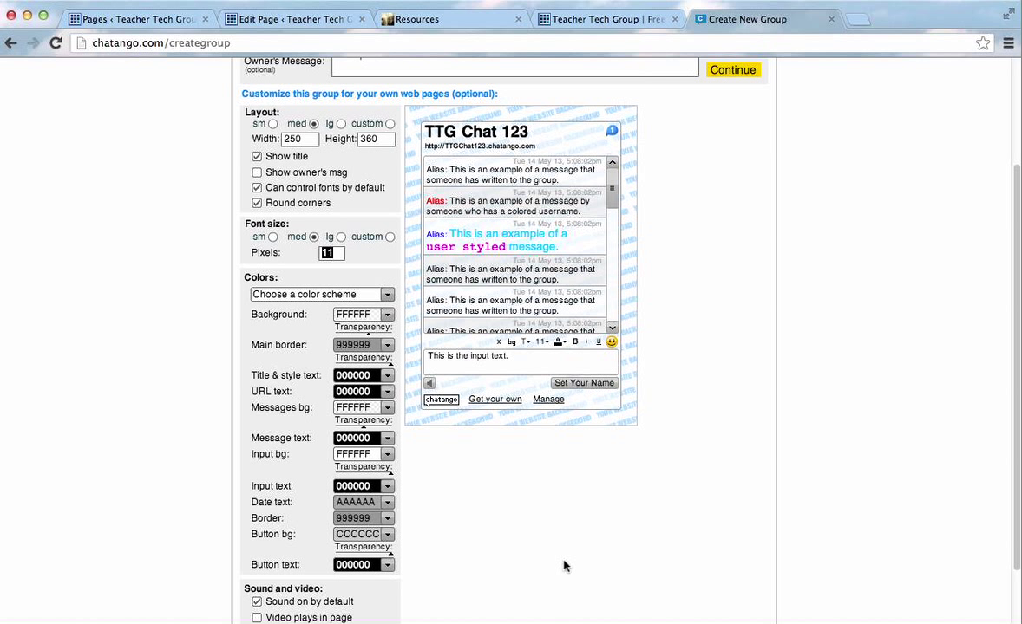
pyautogui.scroll(-2, 440, 501)
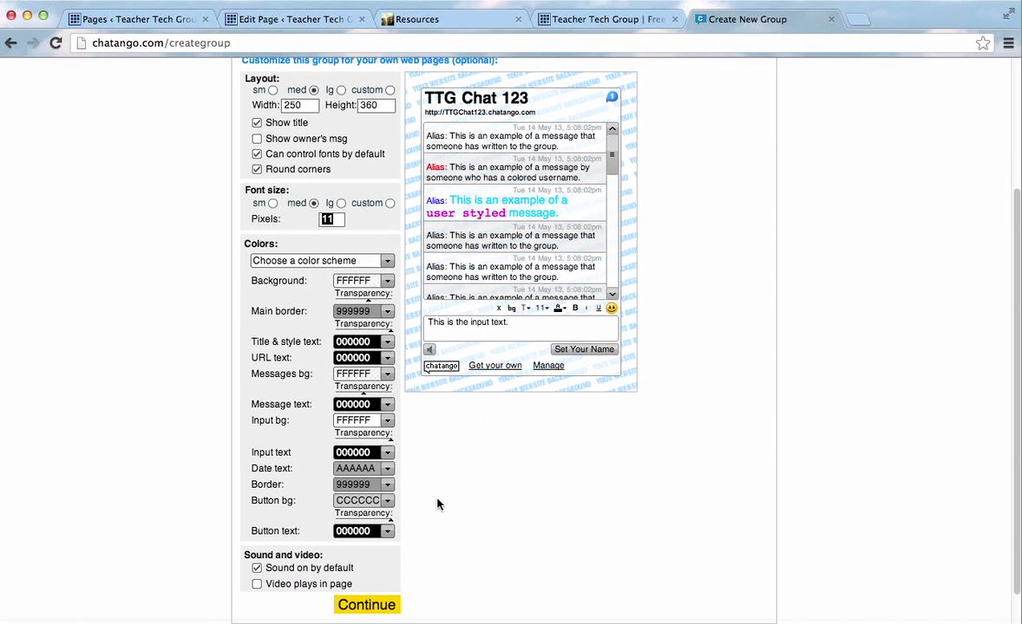
pyautogui.scroll(-2, 648, 443)
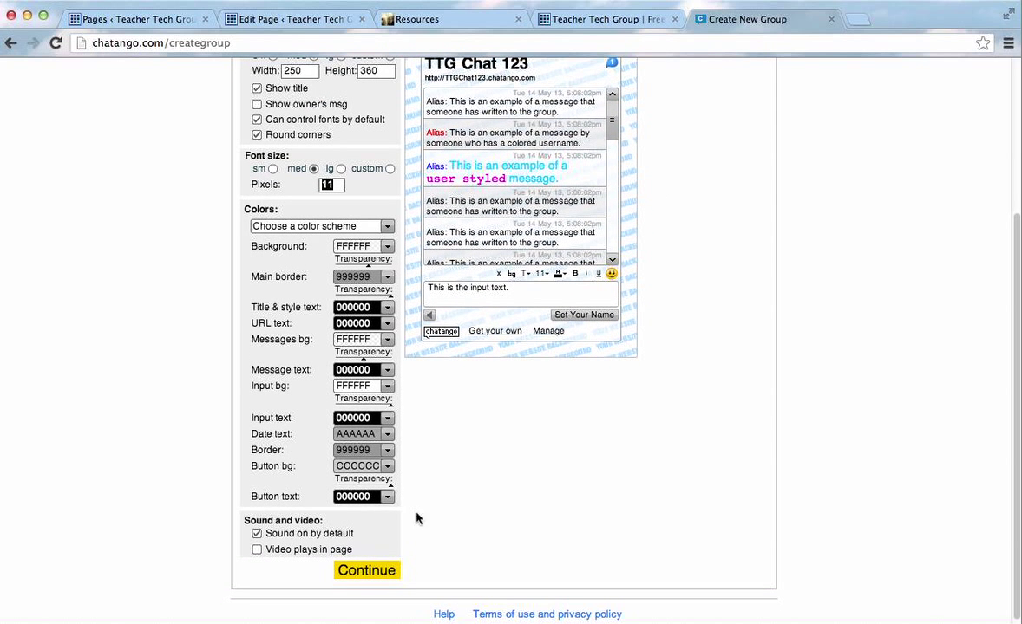
pyautogui.click(354, 572)
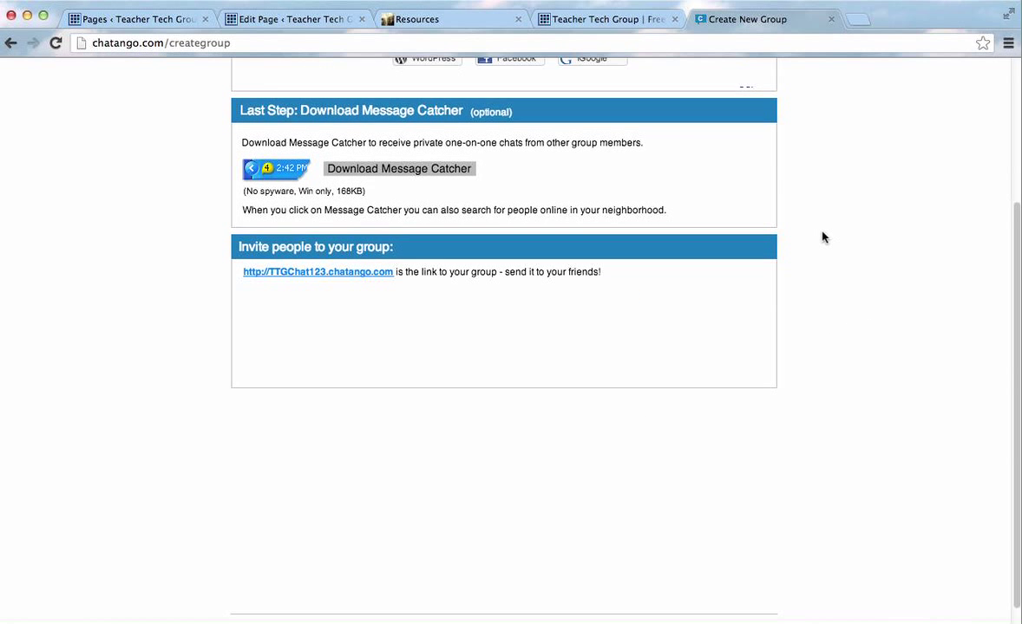
# Copy the group's embed script from the Step 2 code box.
pyautogui.scroll(5, 823, 237)
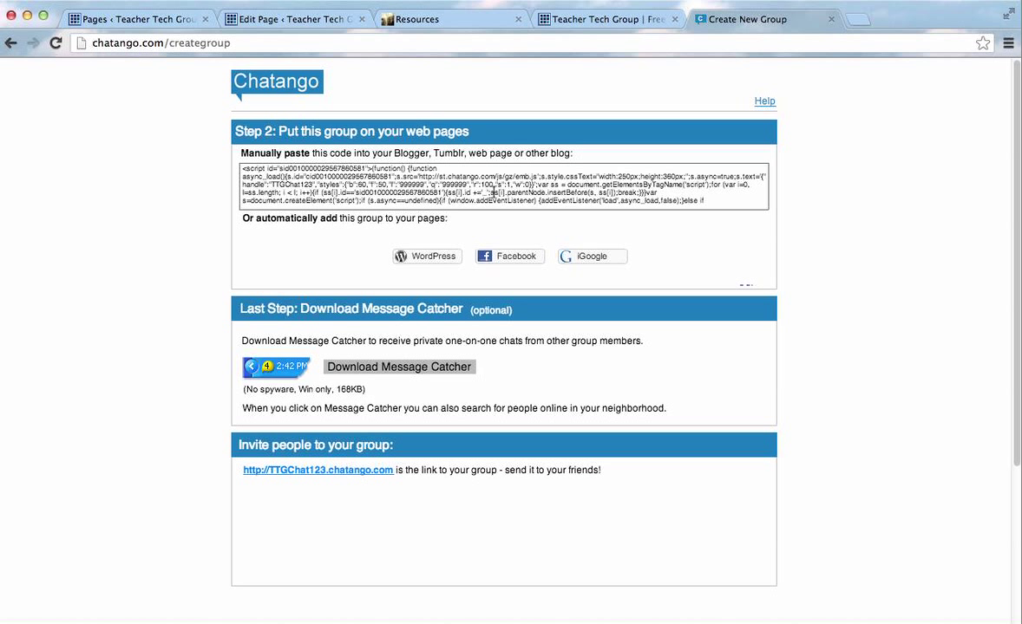
pyautogui.click(242, 168)
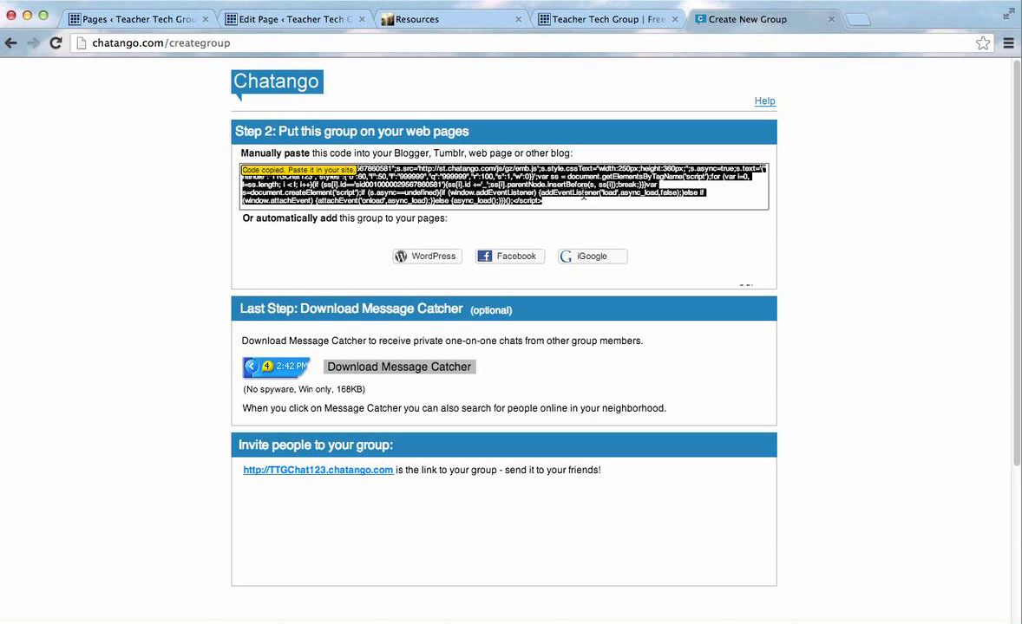
# Create a new WordPress page titled 'Chat Example'.
pyautogui.click(167, 27)
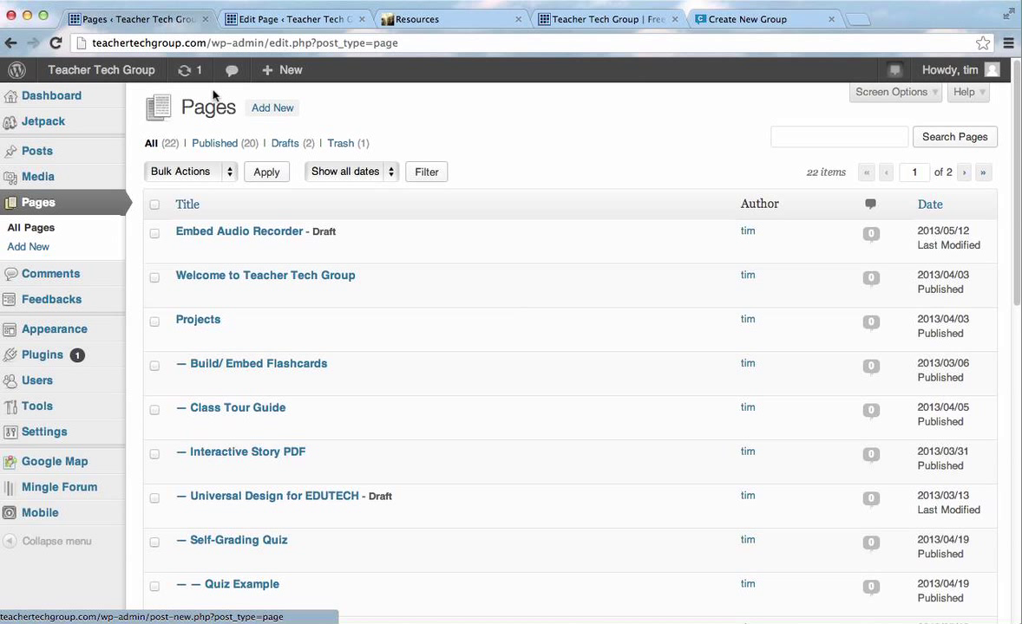
pyautogui.moveTo(67, 78)
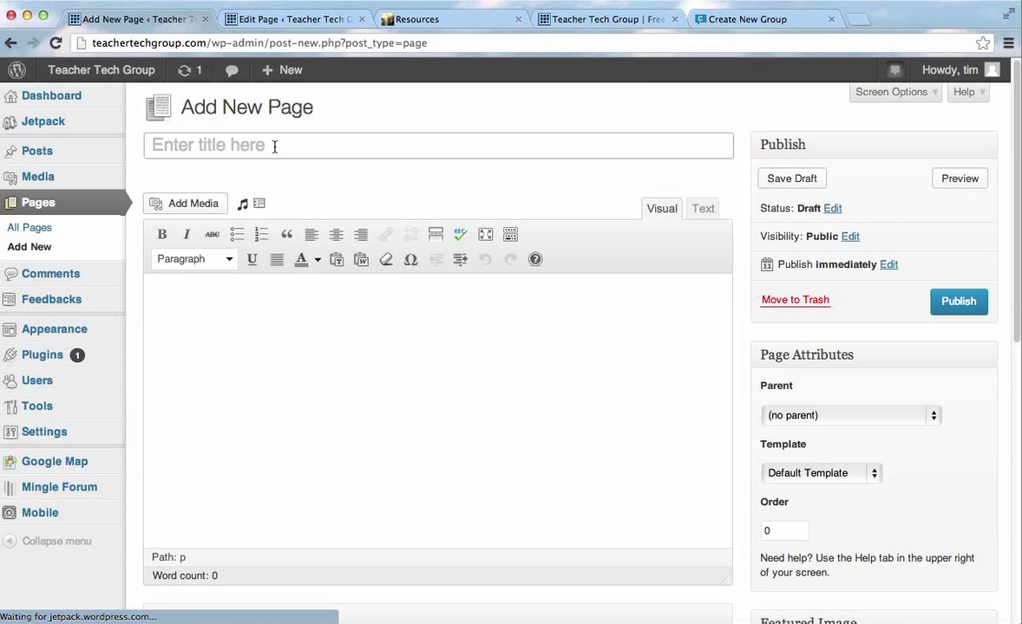
pyautogui.click(274, 147)
pyautogui.write('Chast')
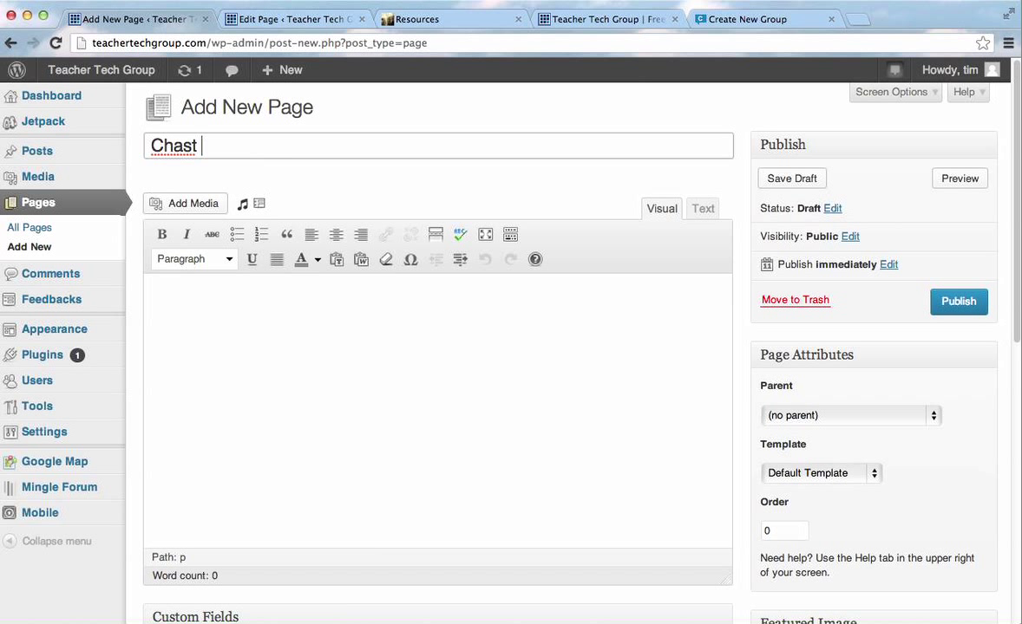
pyautogui.press('BackSpace')
pyautogui.press('BackSpace')
pyautogui.write('t Example')
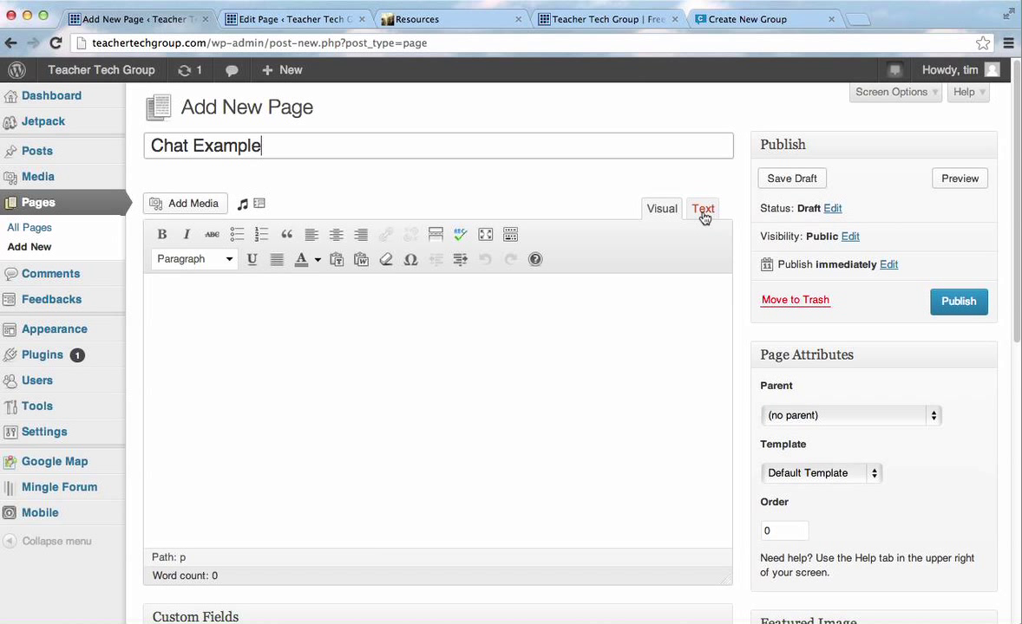
# Paste the Chatango embed code into the Text view and publish the page.
pyautogui.click(701, 212)
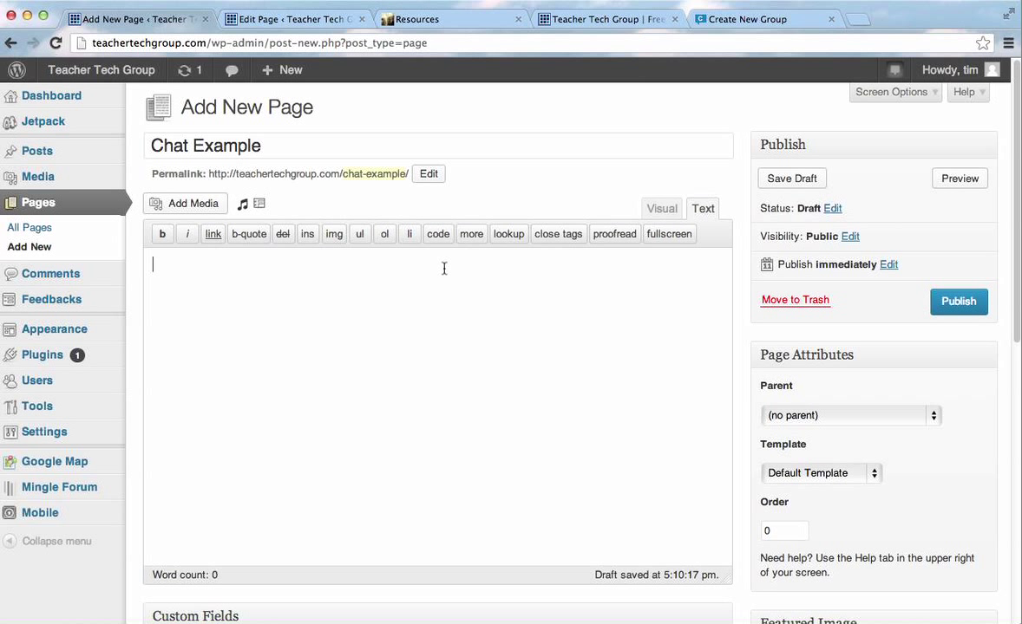
pyautogui.press('super+v')
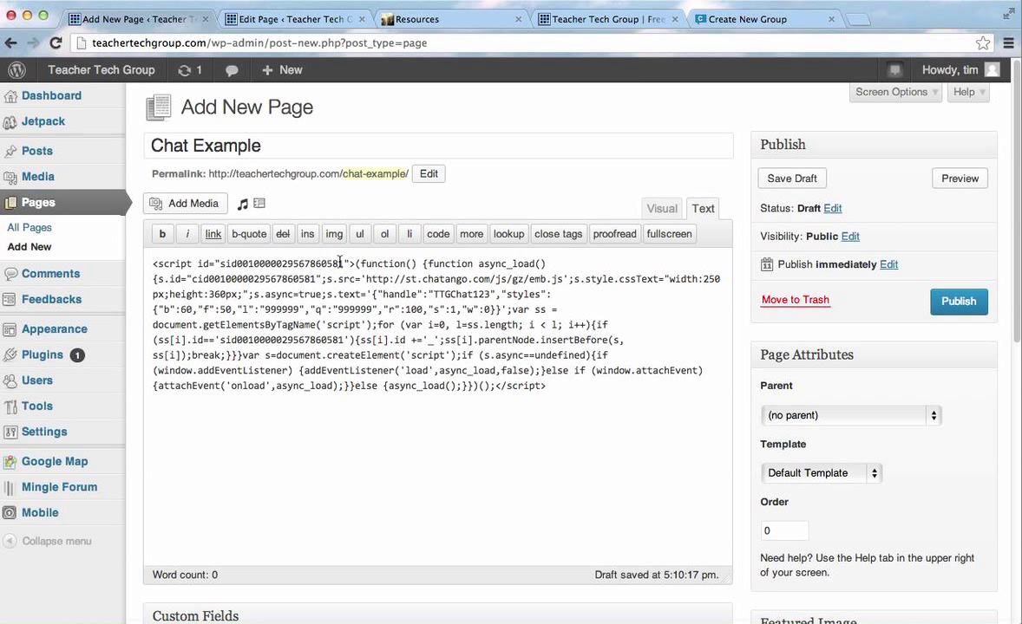
pyautogui.click(957, 301)
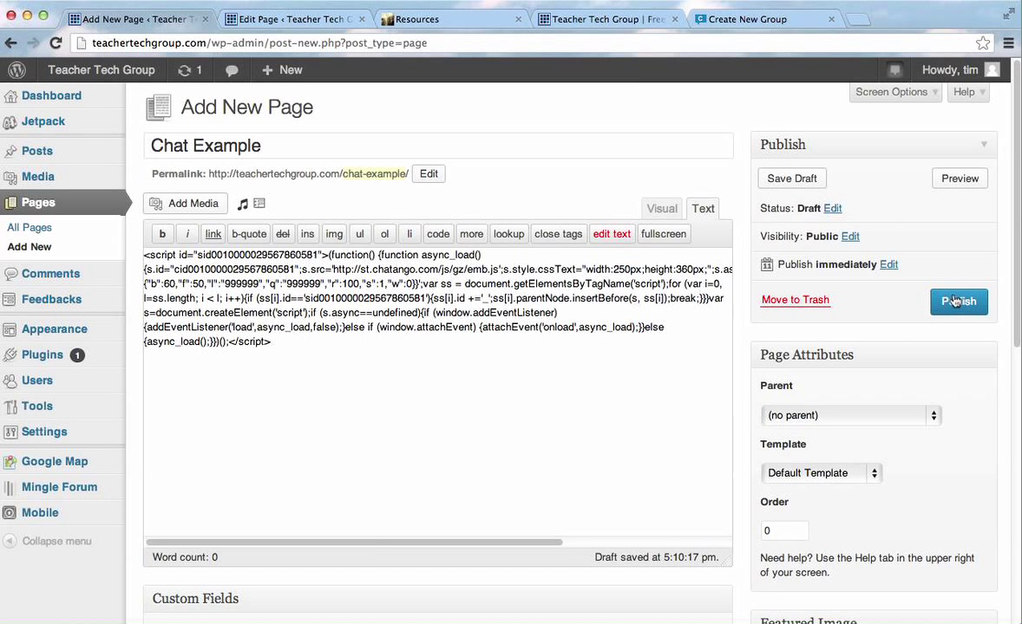
pyautogui.click(634, 245)
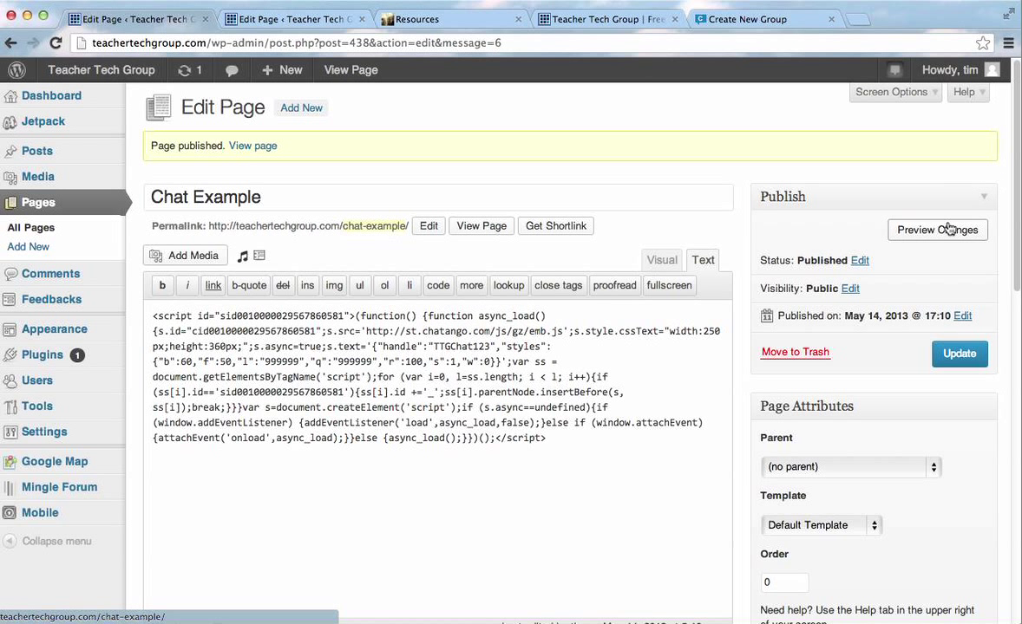
pyautogui.click(245, 149)
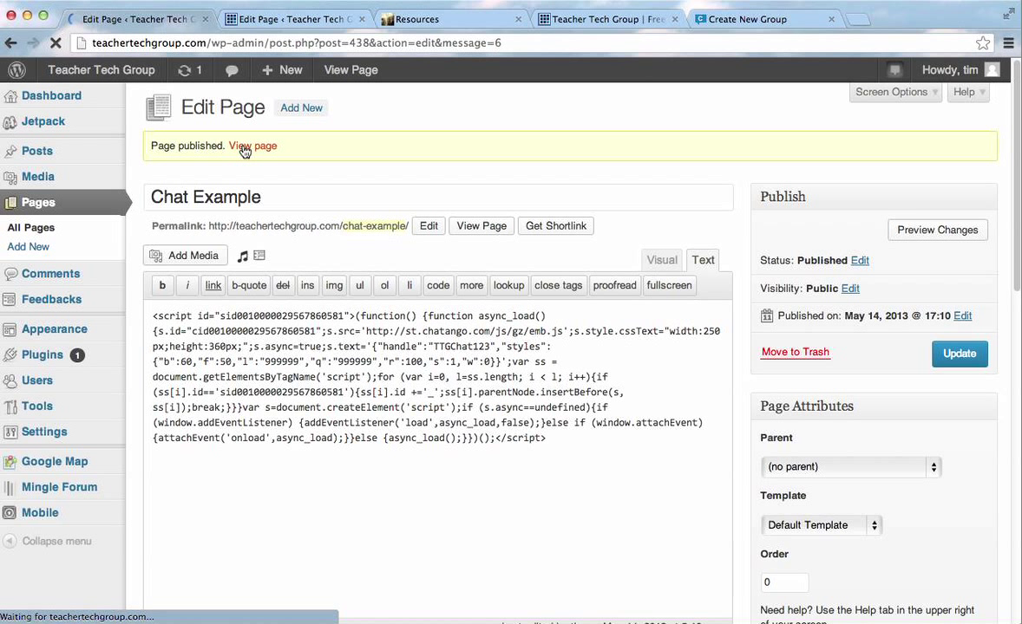
# Post the message 'Hey' in the embedded TTG Chat 123 box, joining anonymously.
pyautogui.scroll(-2, 434, 443)
pyautogui.scroll(-3, 433, 451)
pyautogui.scroll(-10, 566, 456)
pyautogui.scroll(6, 567, 457)
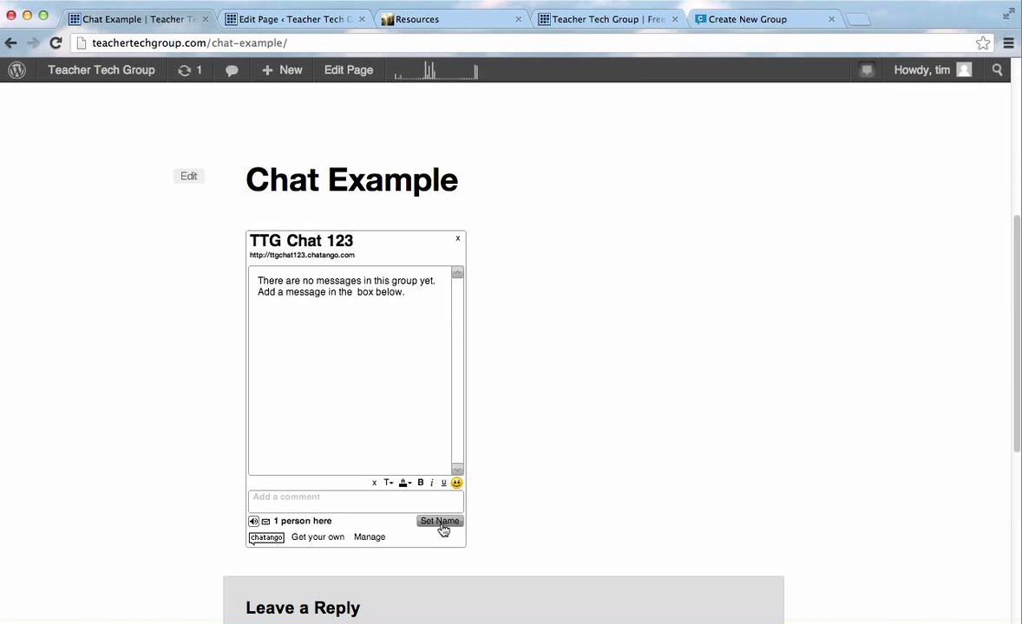
pyautogui.click(378, 499)
pyautogui.write('Hey')
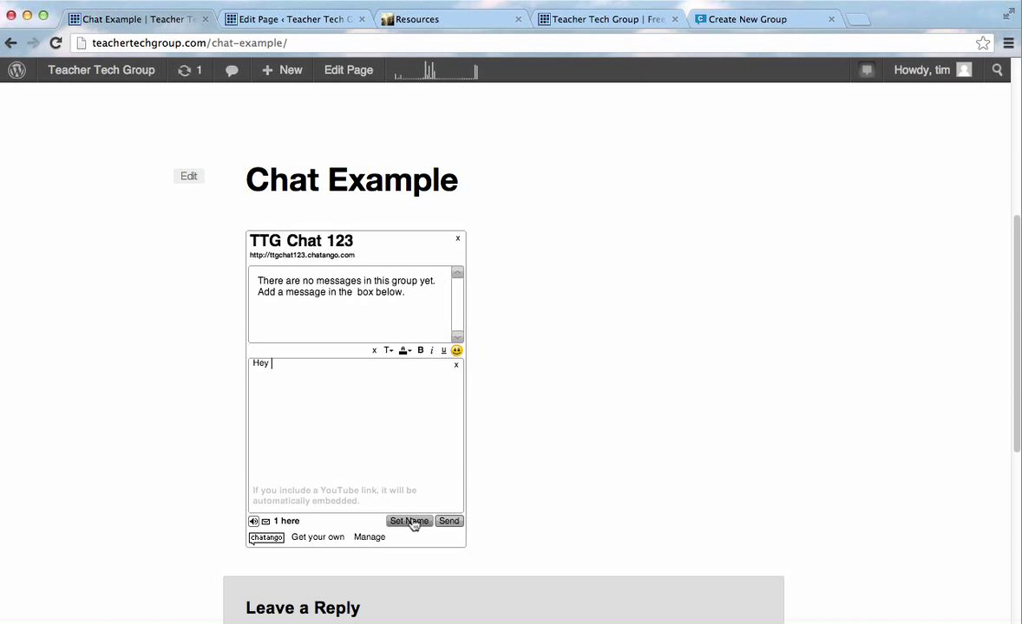
pyautogui.click(449, 522)
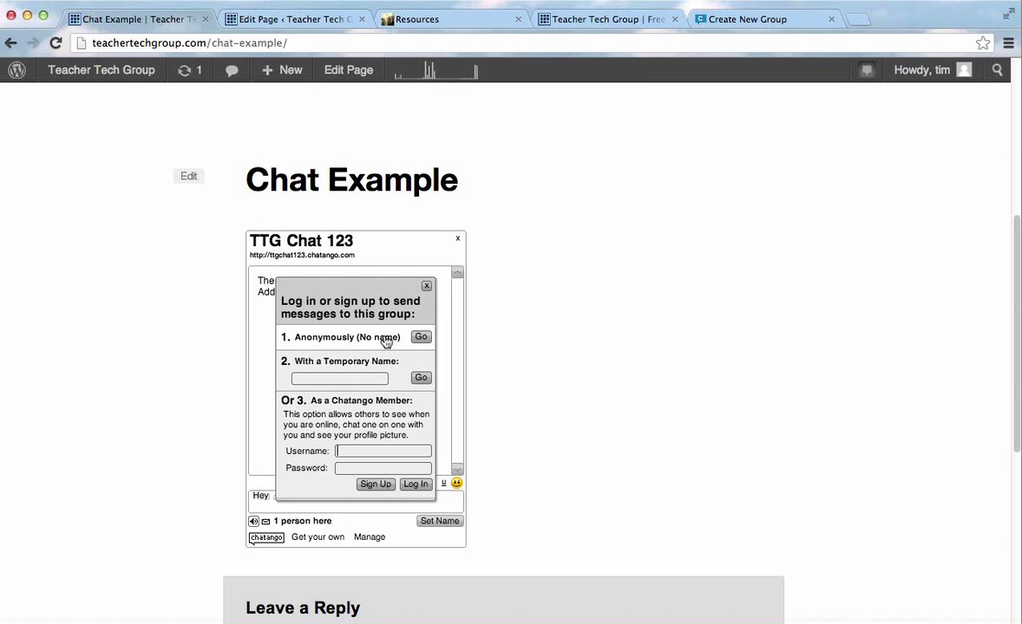
pyautogui.click(421, 339)
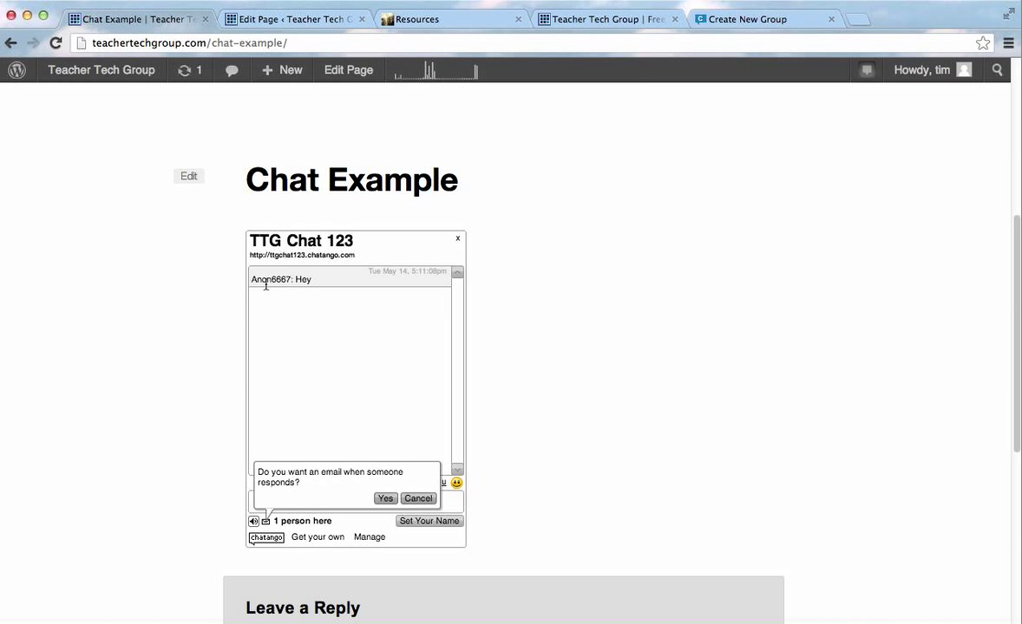